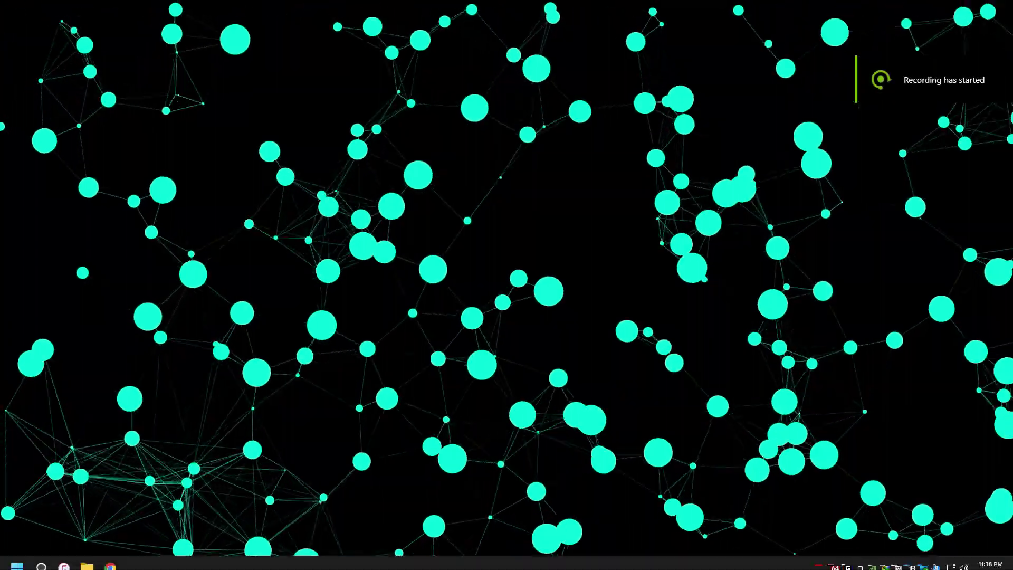
# - Download Zadig 2.7 as zadig-2.7.exe (4.94 MB) into Downloads\Programs and open it
pyautogui.hotkey('alt', 'Tab')
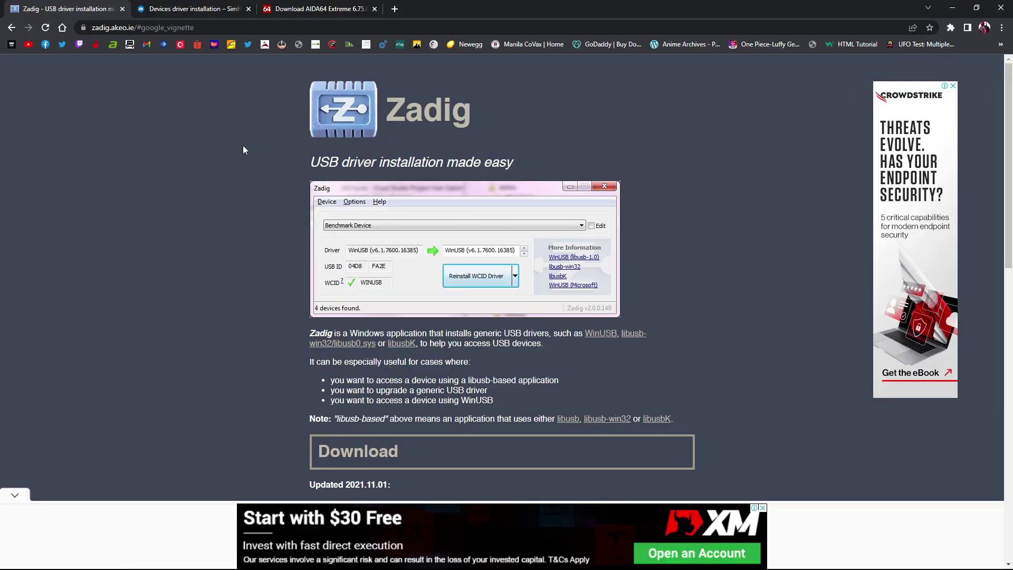
pyautogui.scroll(-5, 593, 352)
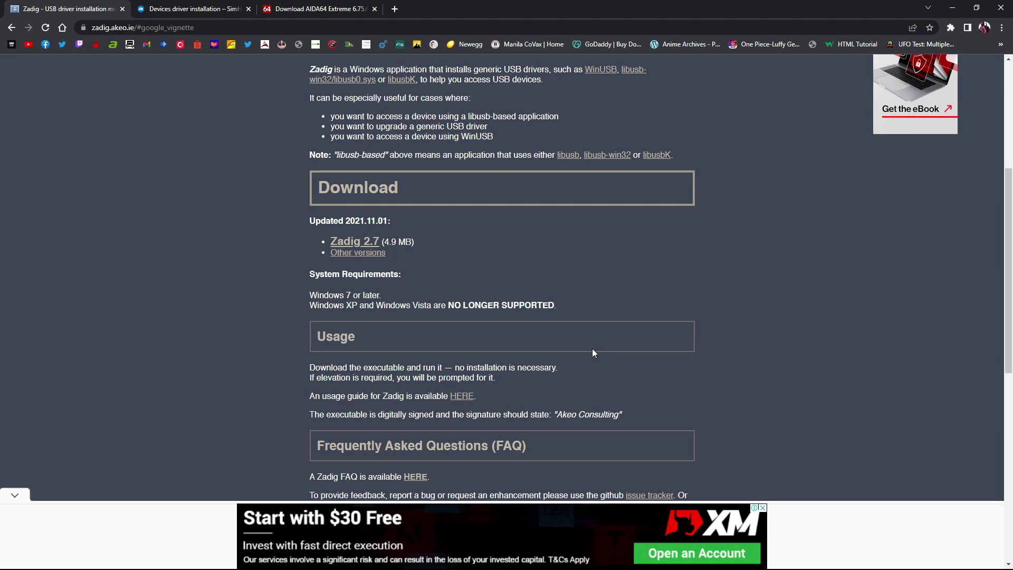
pyautogui.click(359, 241)
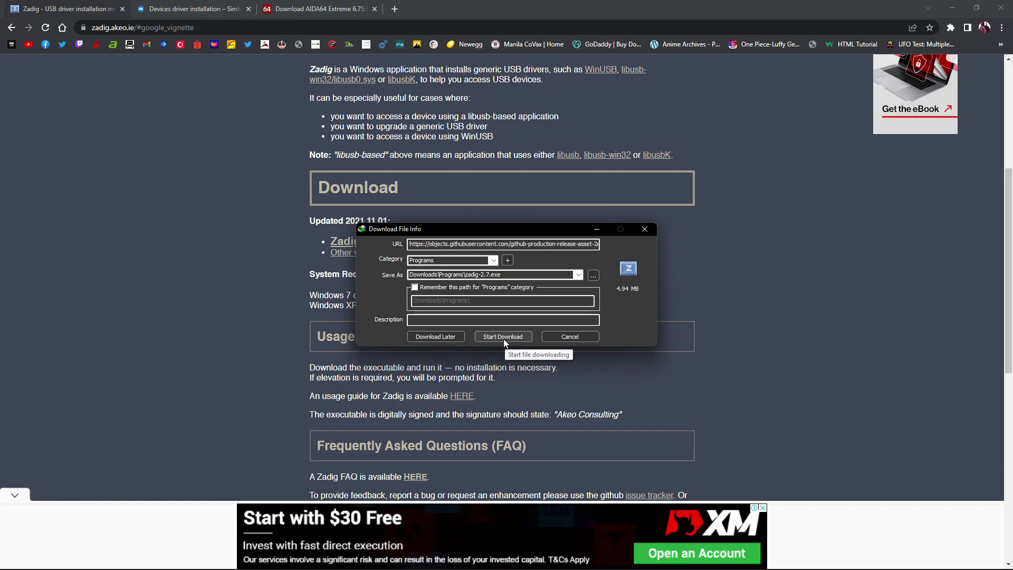
pyautogui.click(504, 338)
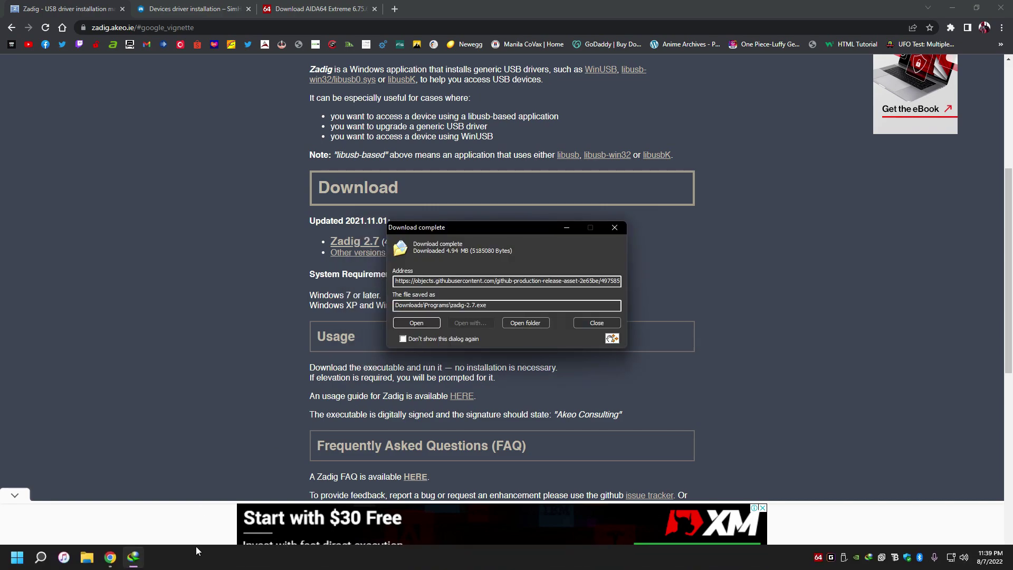
pyautogui.click(529, 321)
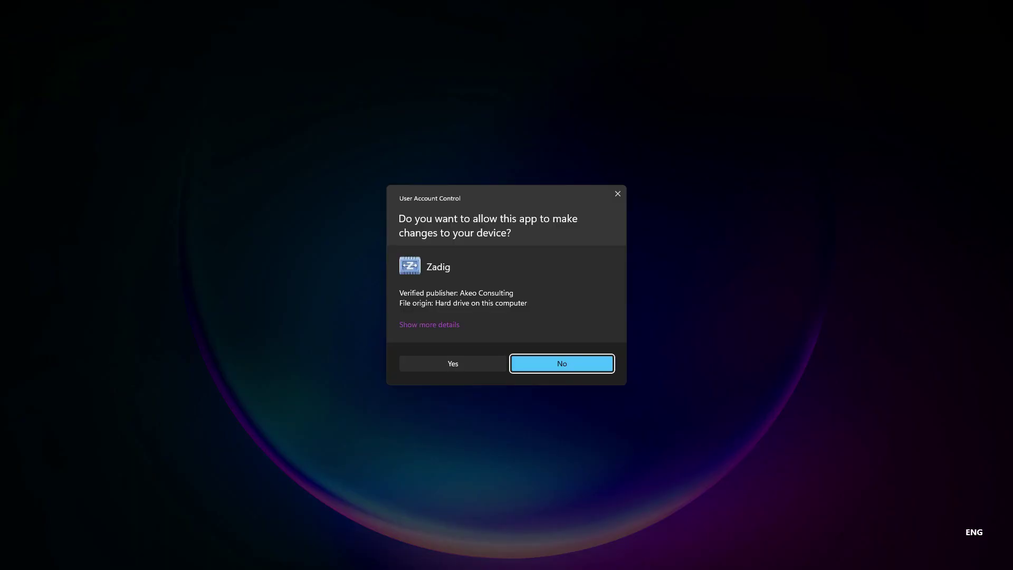
# - Run Zadig as administrator and install the libusb-win32 (v1.2.6.0) WCID driver for the display
pyautogui.click(464, 364)
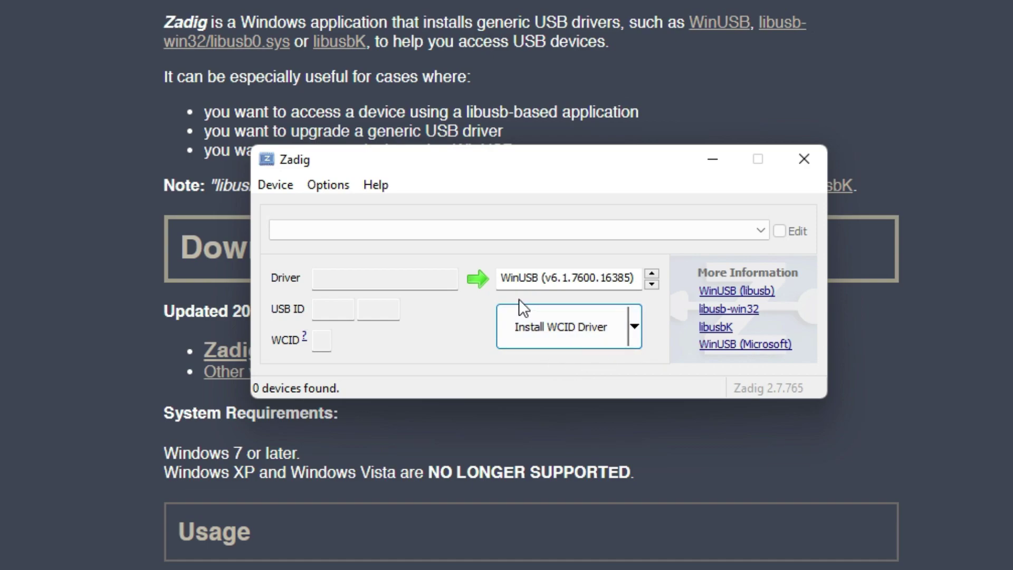
pyautogui.click(652, 285)
pyautogui.click(652, 285)
pyautogui.click(652, 285)
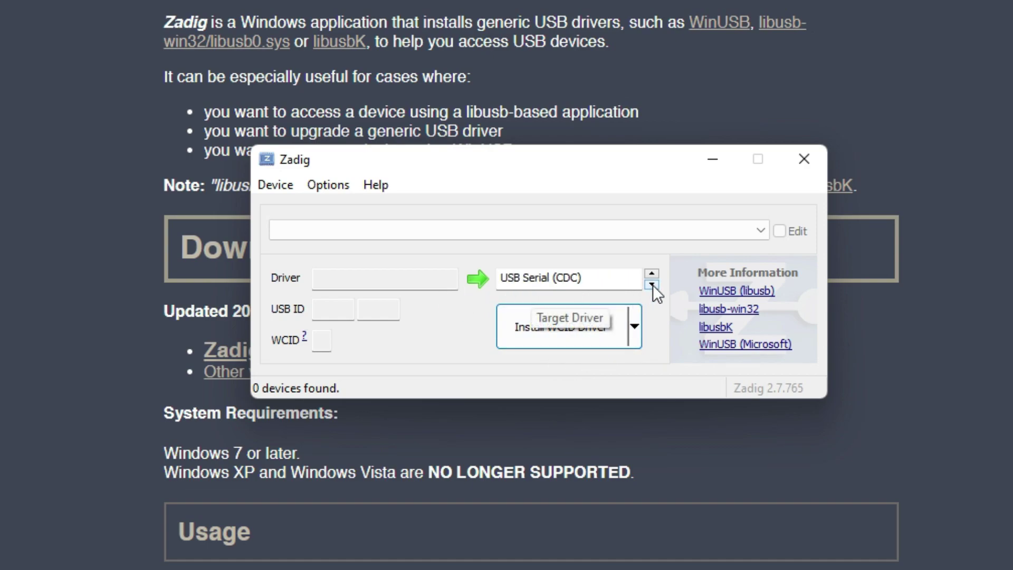
pyautogui.click(652, 285)
pyautogui.click(652, 285)
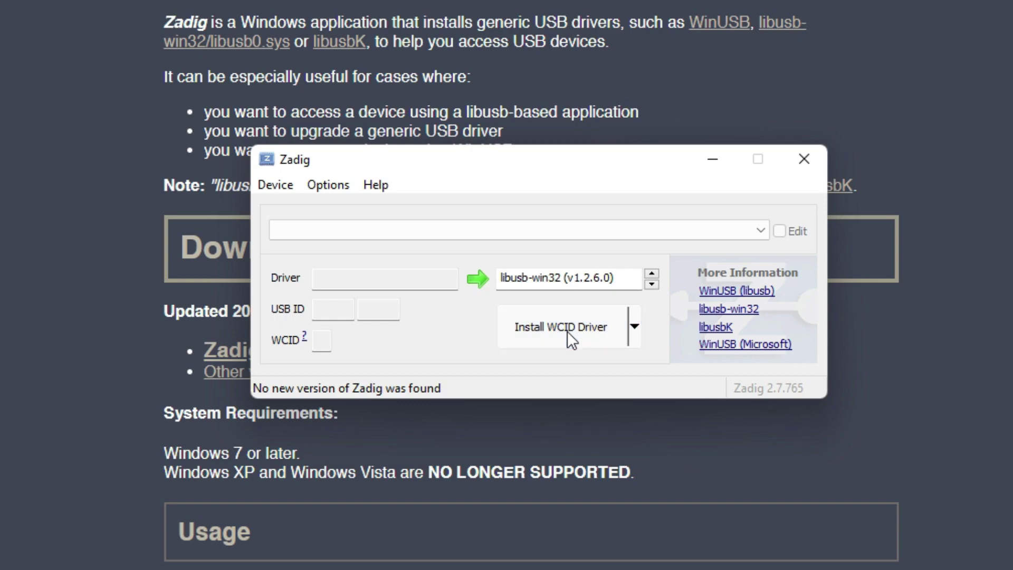
pyautogui.click(568, 332)
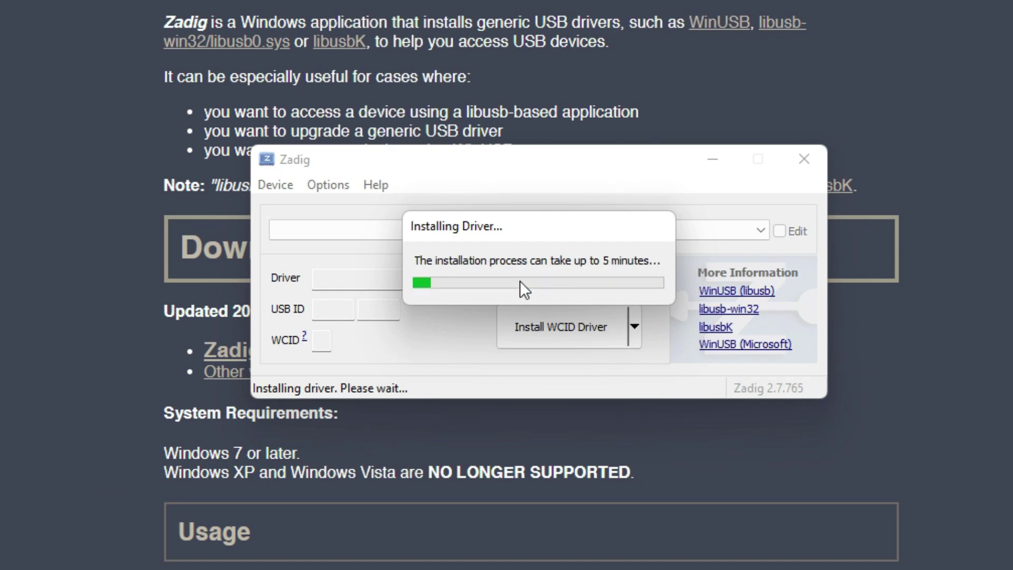
pyautogui.press('Return')
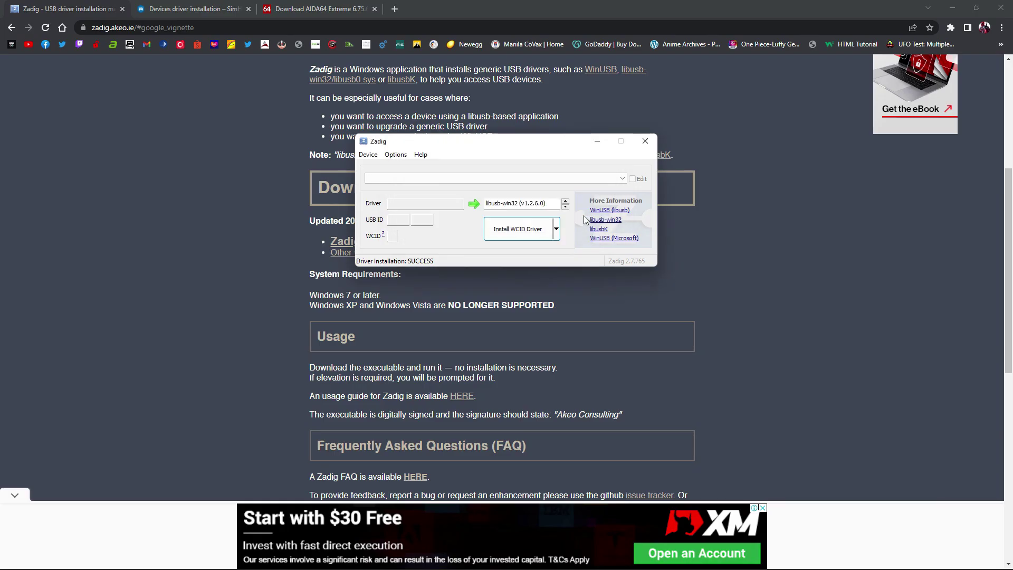
# - Confirm USB-Display appears under libusb-win32 devices in Device Manager, then close Device Manager and Zadig
pyautogui.click(39, 560)
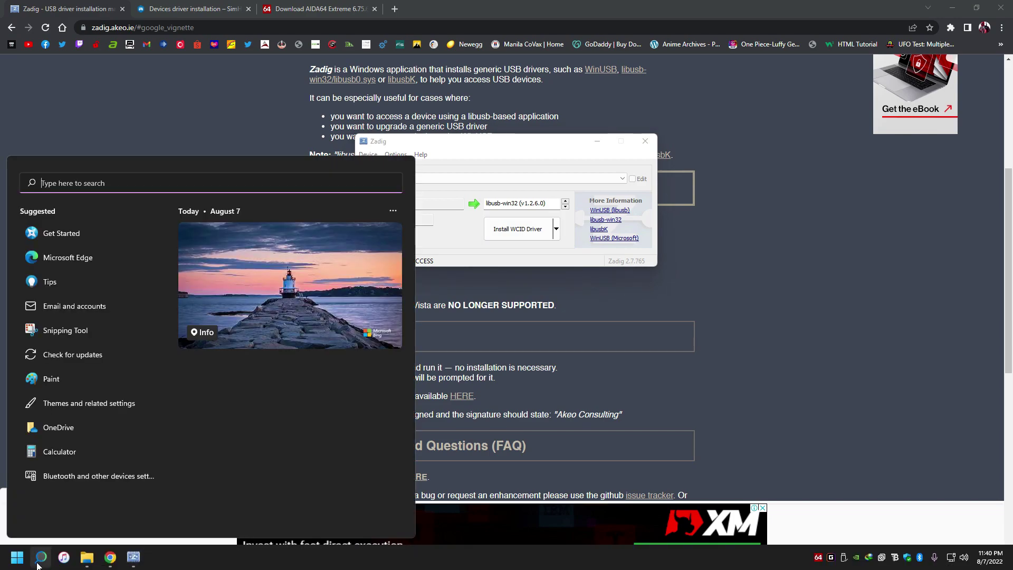
pyautogui.write('device')
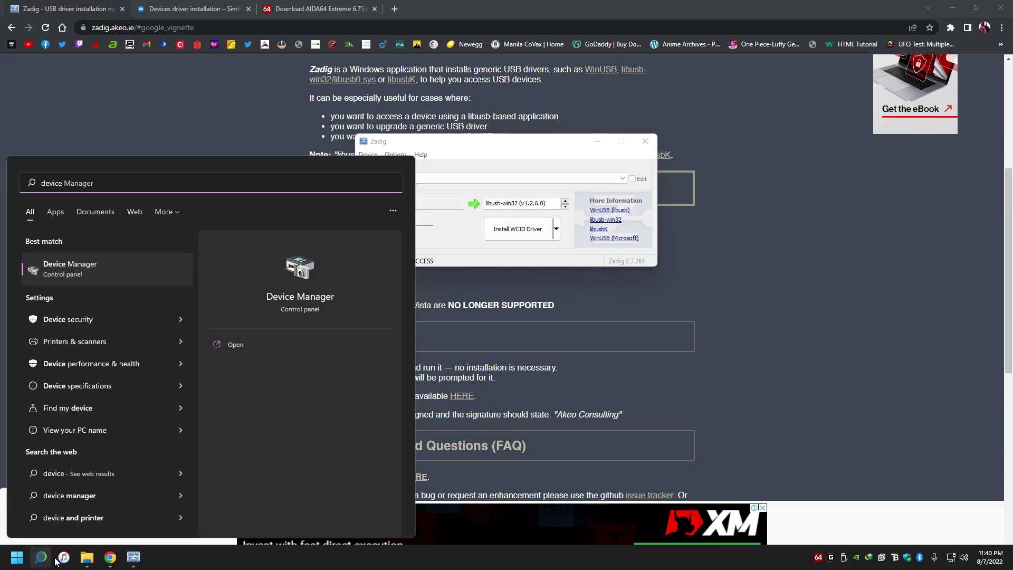
pyautogui.click(92, 278)
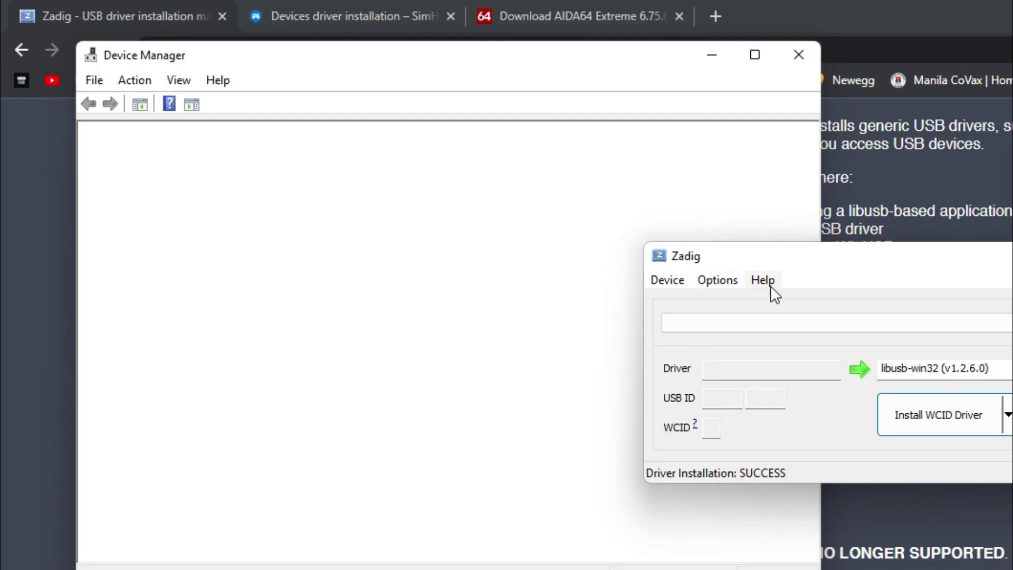
pyautogui.moveTo(923, 267); pyautogui.dragTo(957, 269)
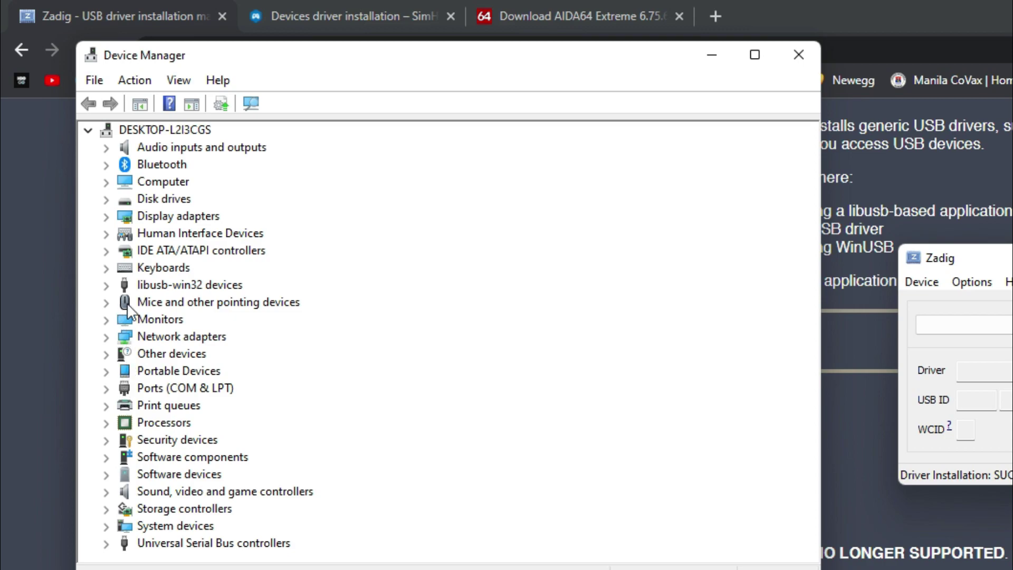
pyautogui.click(106, 285)
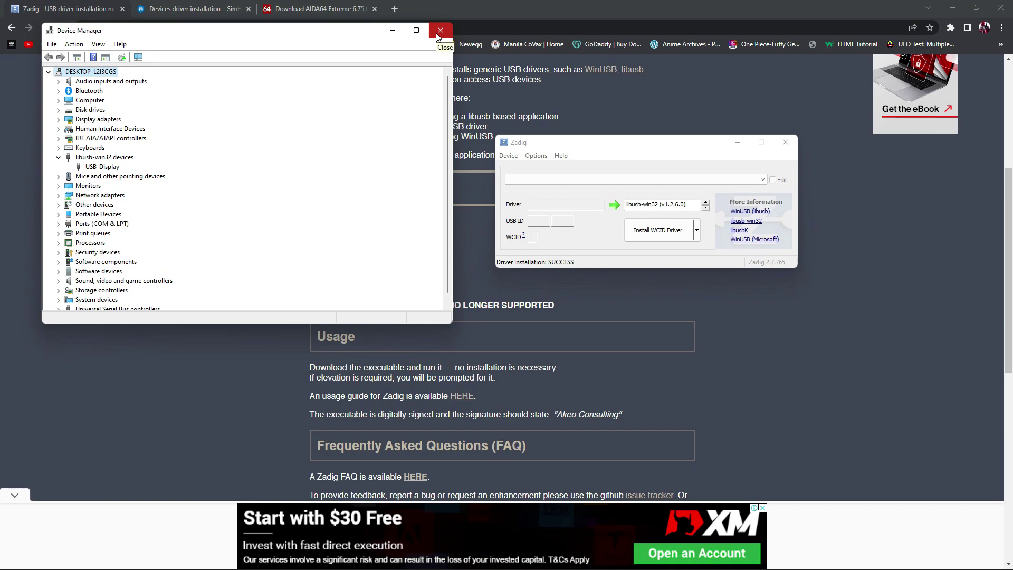
pyautogui.click(439, 33)
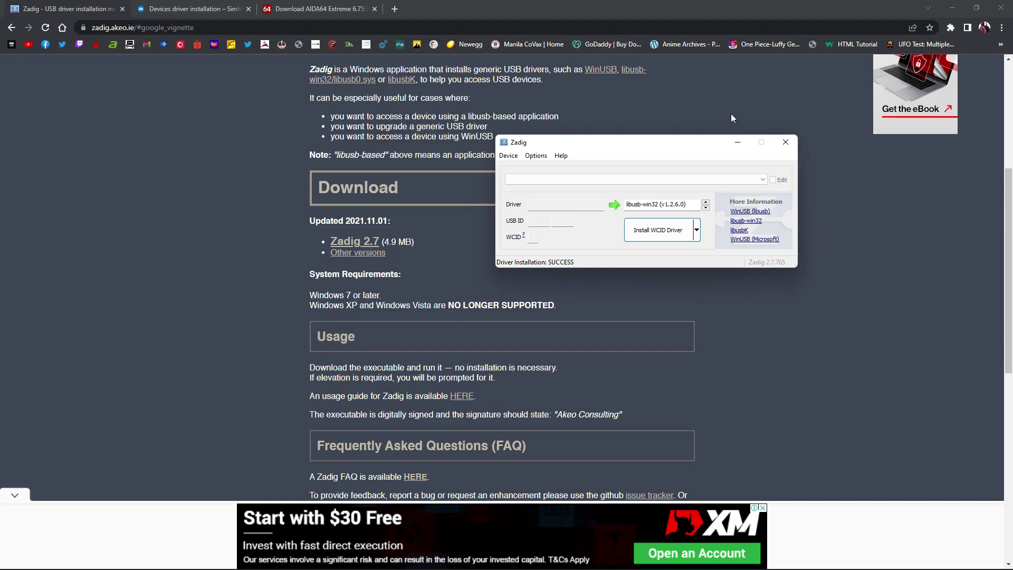
pyautogui.click(786, 143)
# - Download aida64extreme675.exe (44.49 MB) from download.aida64.com and open its Downloads\Programs folder
pyautogui.click(316, 8)
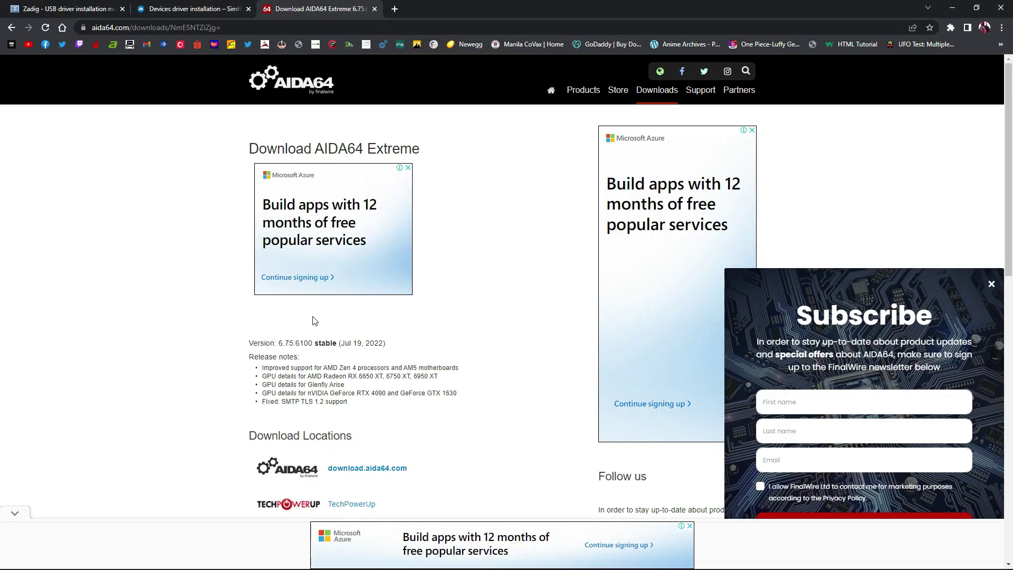
pyautogui.scroll(-4, 452, 346)
pyautogui.scroll(3, 418, 331)
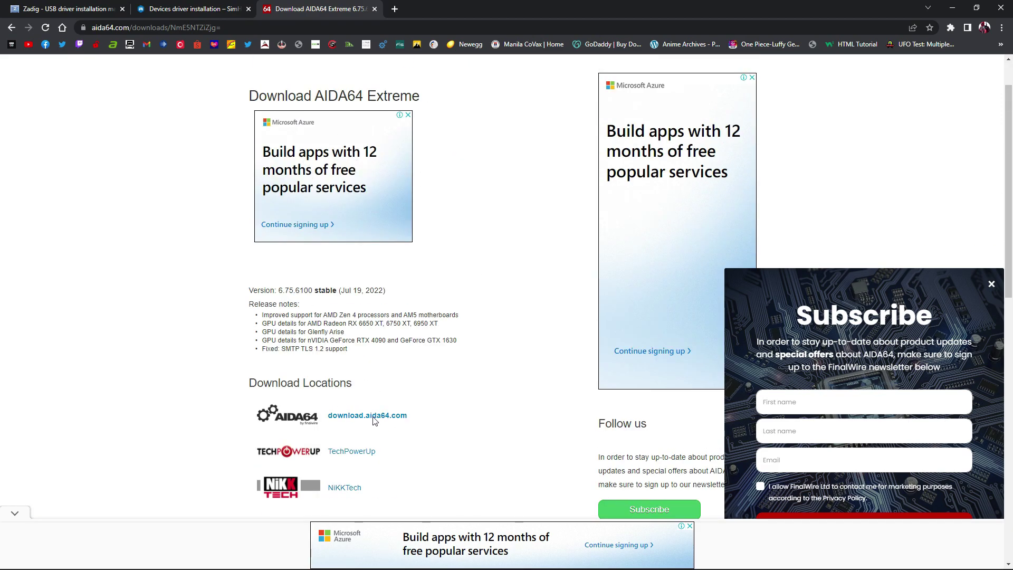
pyautogui.scroll(1, 373, 421)
pyautogui.scroll(-4, 374, 390)
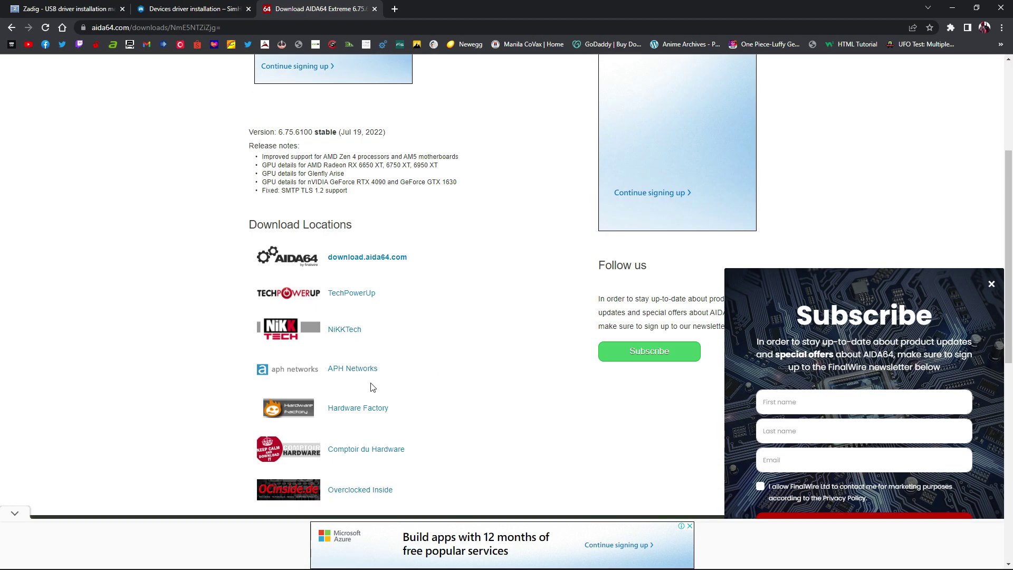
pyautogui.click(369, 258)
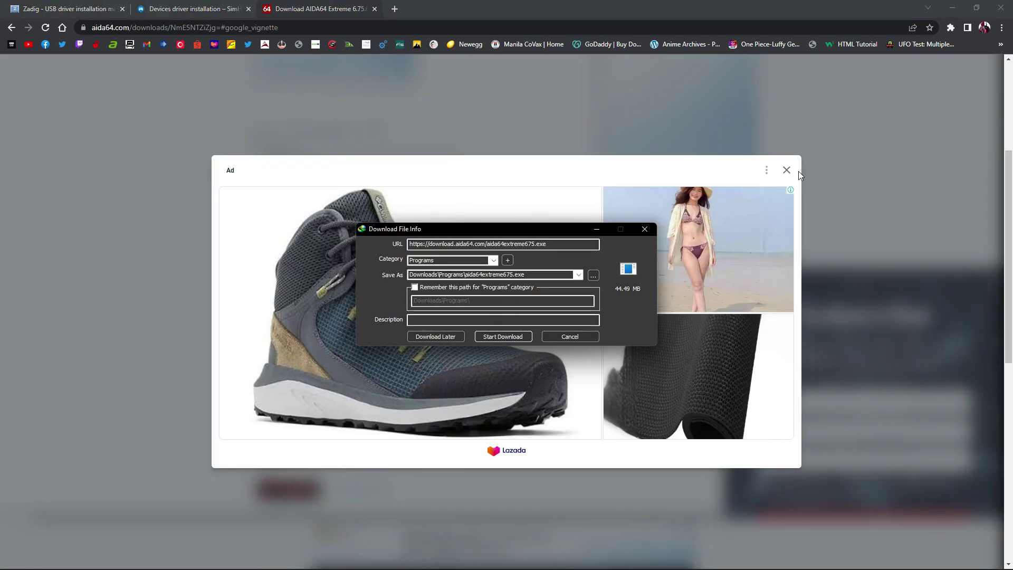
pyautogui.click(787, 171)
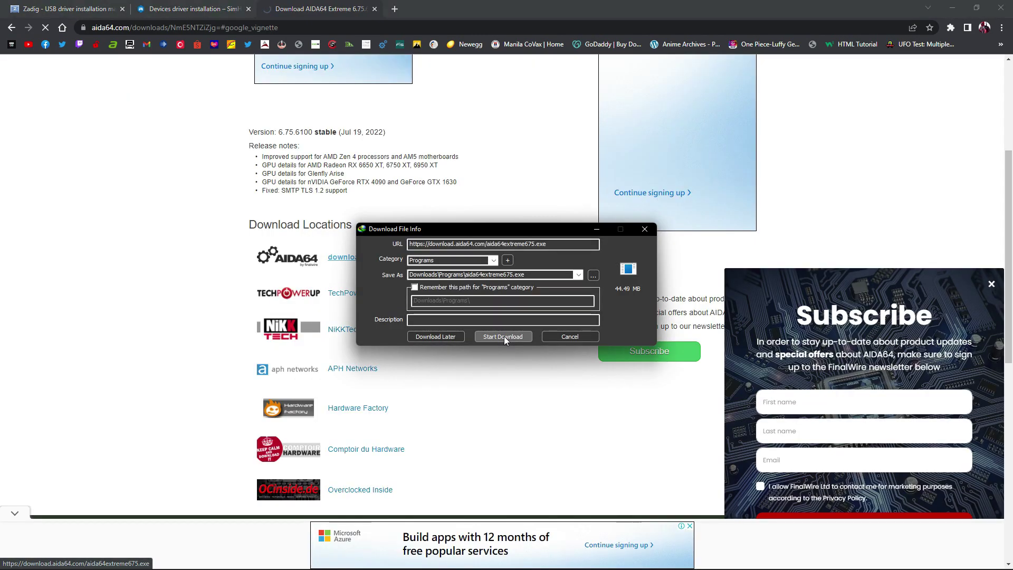
pyautogui.click(504, 336)
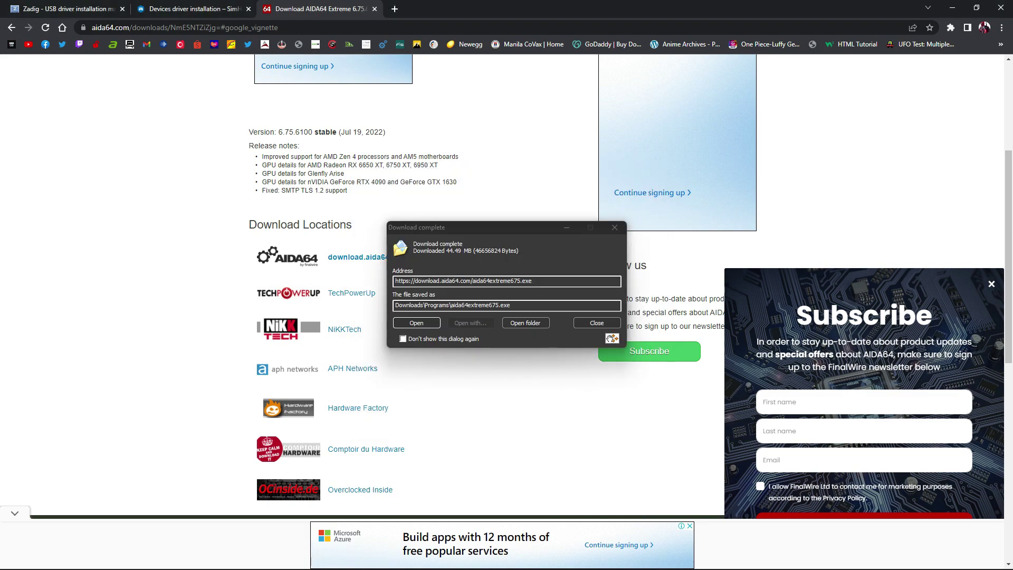
pyautogui.click(518, 323)
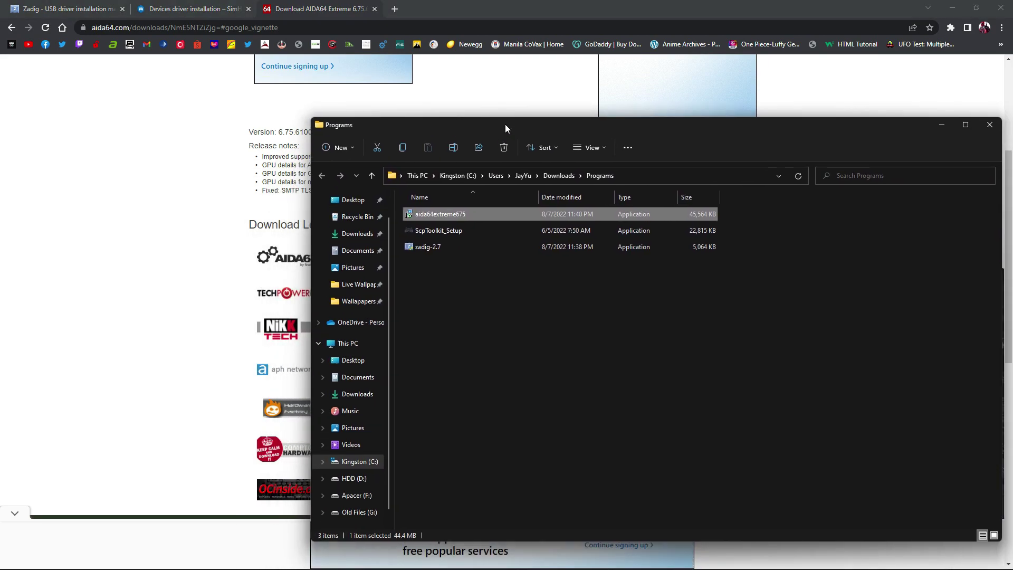
# - Run the aida64extreme675 installer up to the install location page, cancel setup, and close the folder
pyautogui.rightClick(445, 214)
pyautogui.hotkey('alt', 'y')
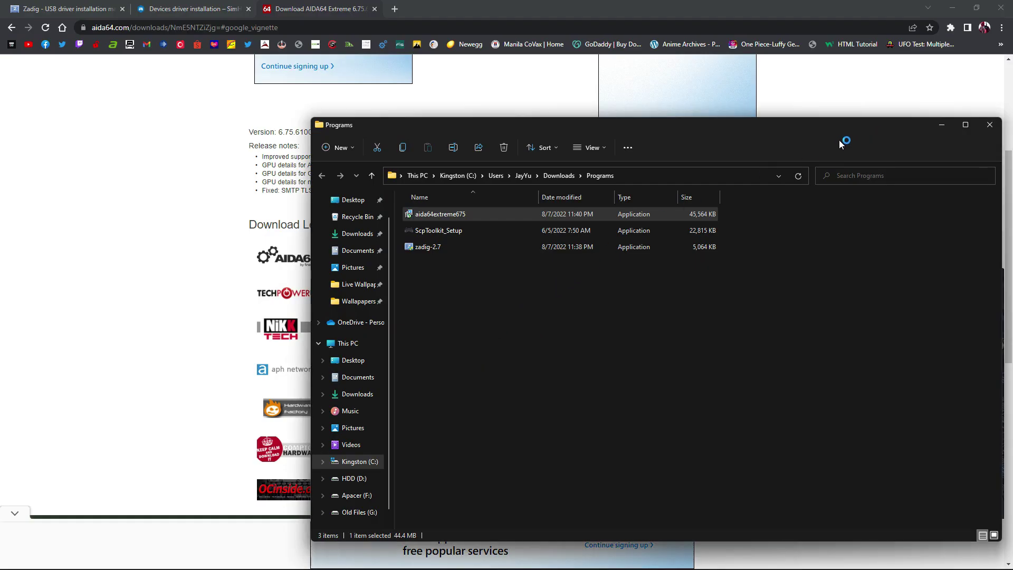
pyautogui.click(517, 313)
pyautogui.click(564, 375)
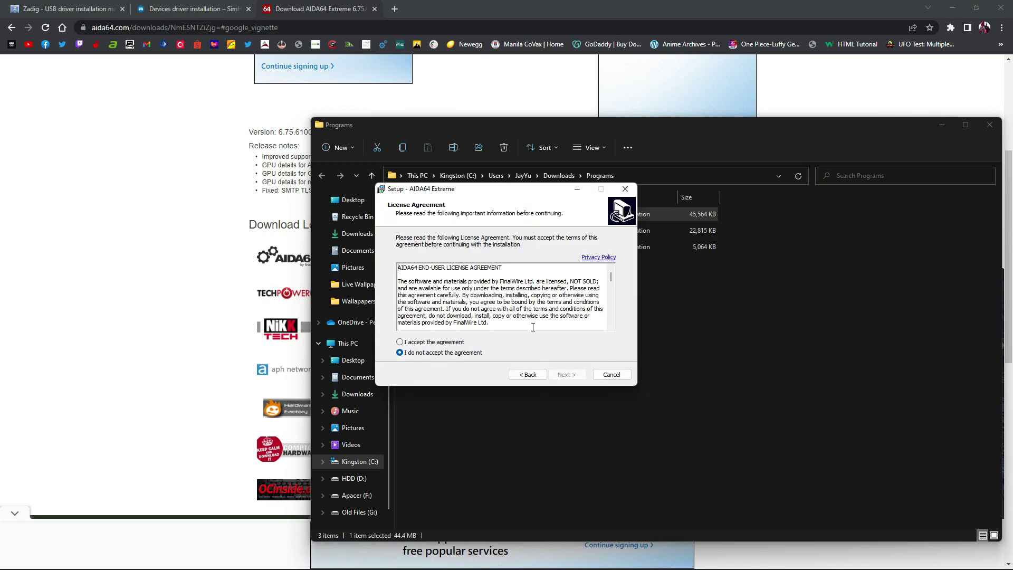
pyautogui.click(445, 341)
pyautogui.click(567, 374)
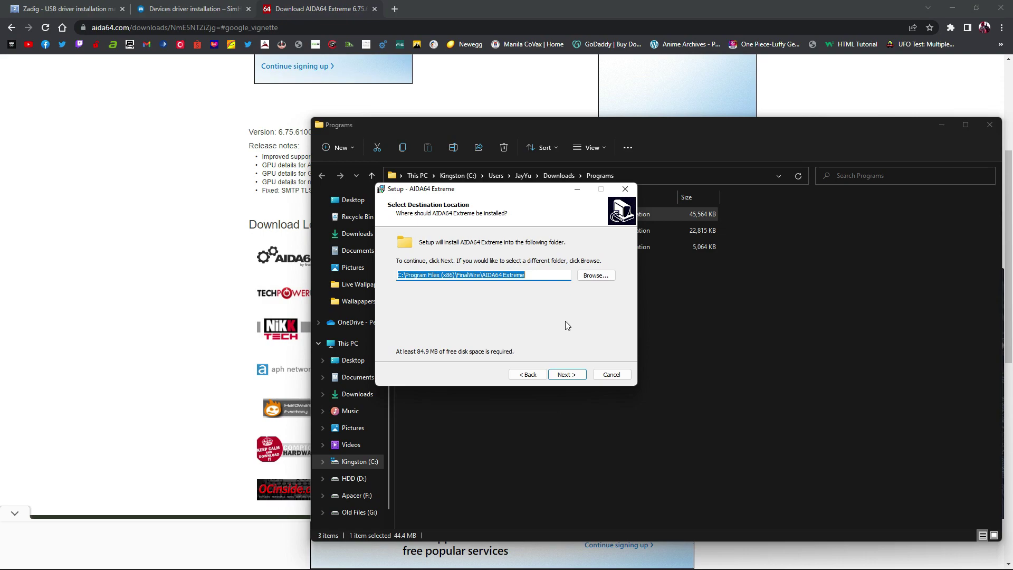
pyautogui.click(625, 189)
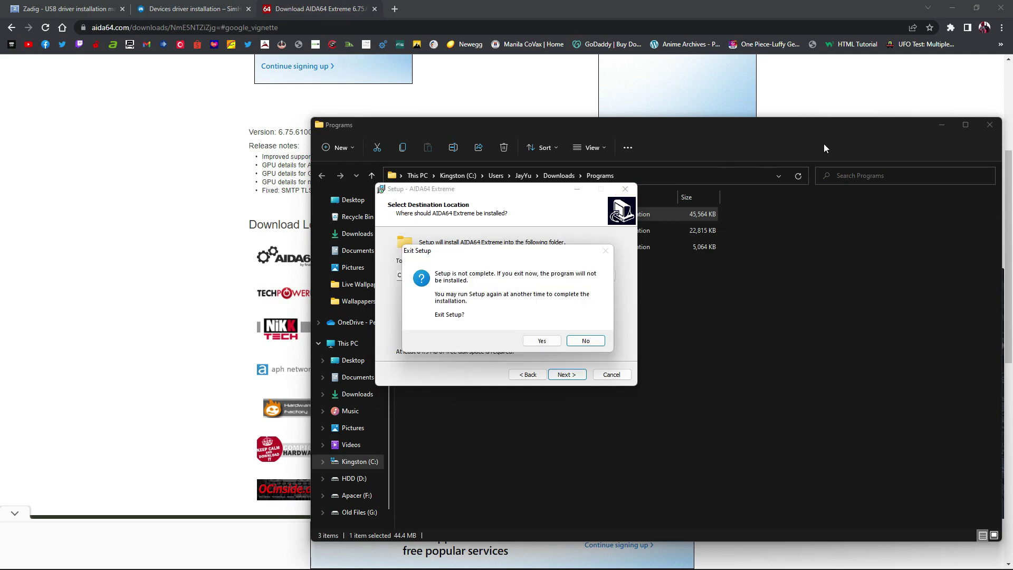
pyautogui.click(543, 340)
pyautogui.click(990, 126)
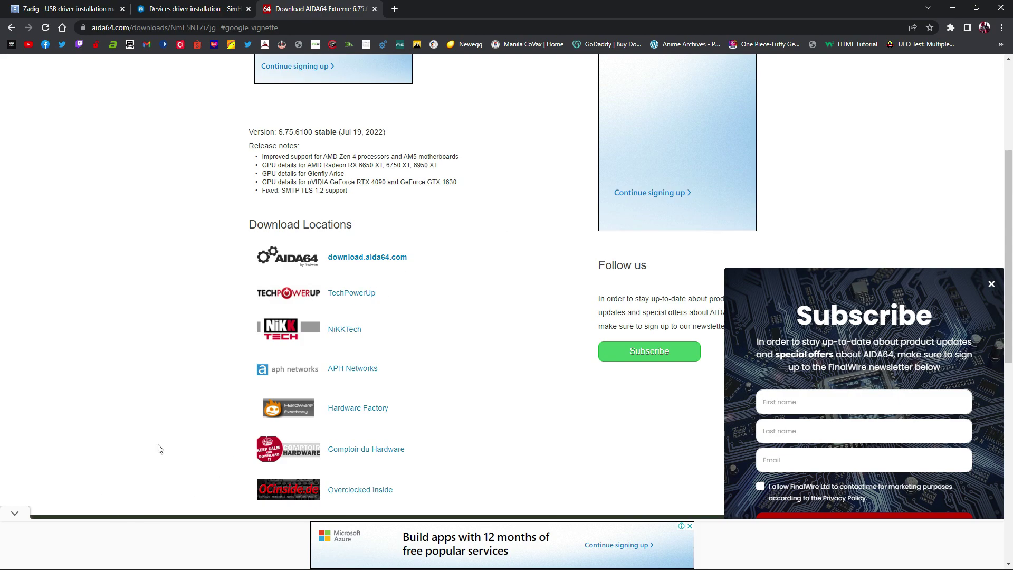
# - Launch the already installed AIDA64 Extreme from the Start menu with administrator rights
pyautogui.click(13, 559)
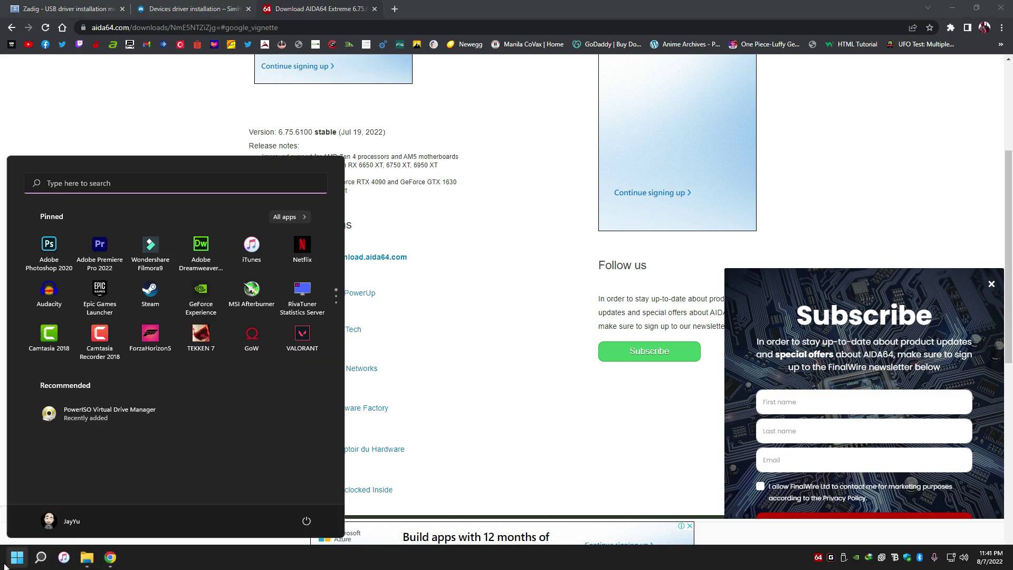
pyautogui.scroll(-1, 190, 290)
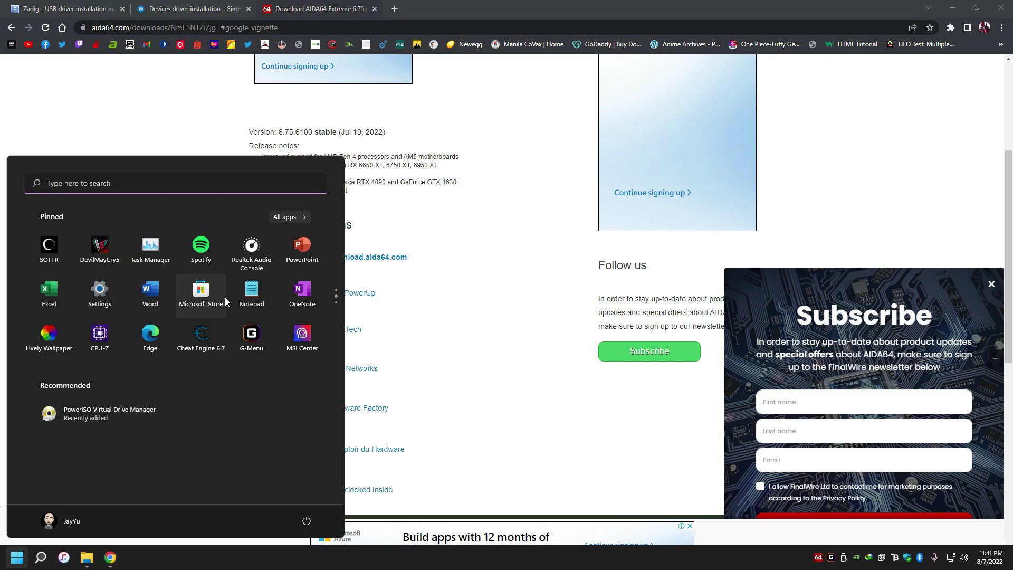
pyautogui.scroll(-1, 214, 338)
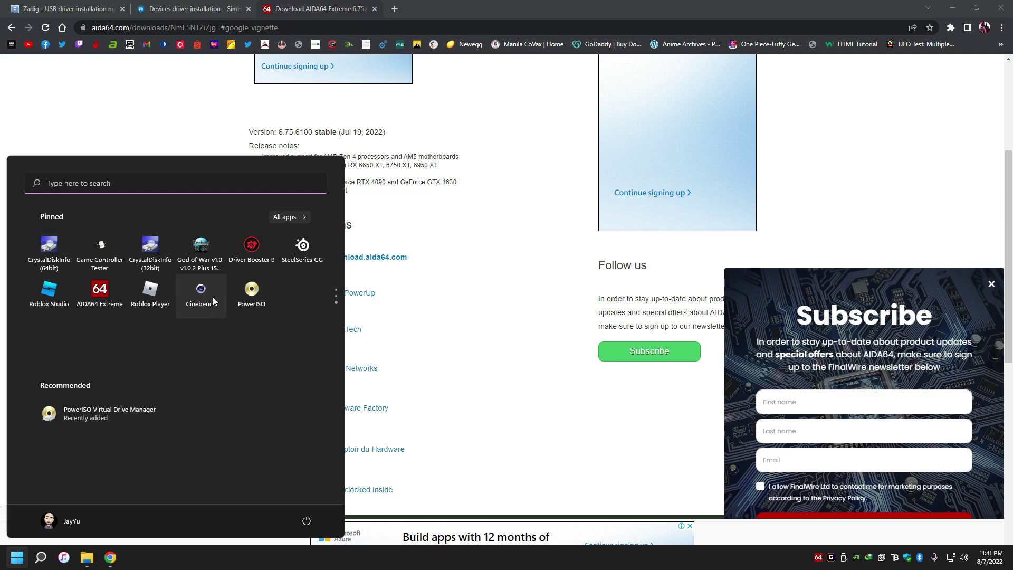
pyautogui.click(99, 292)
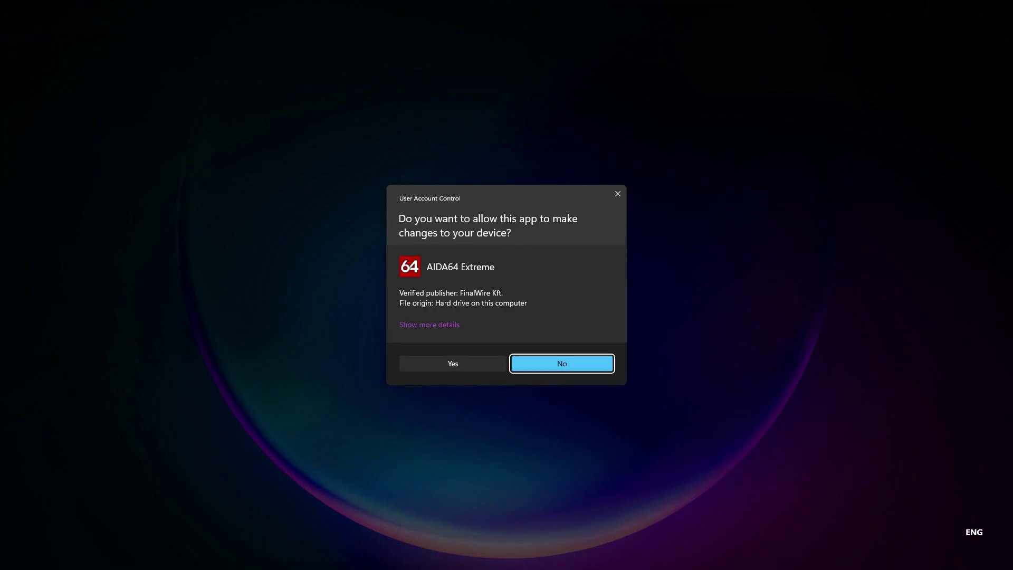
pyautogui.click(422, 364)
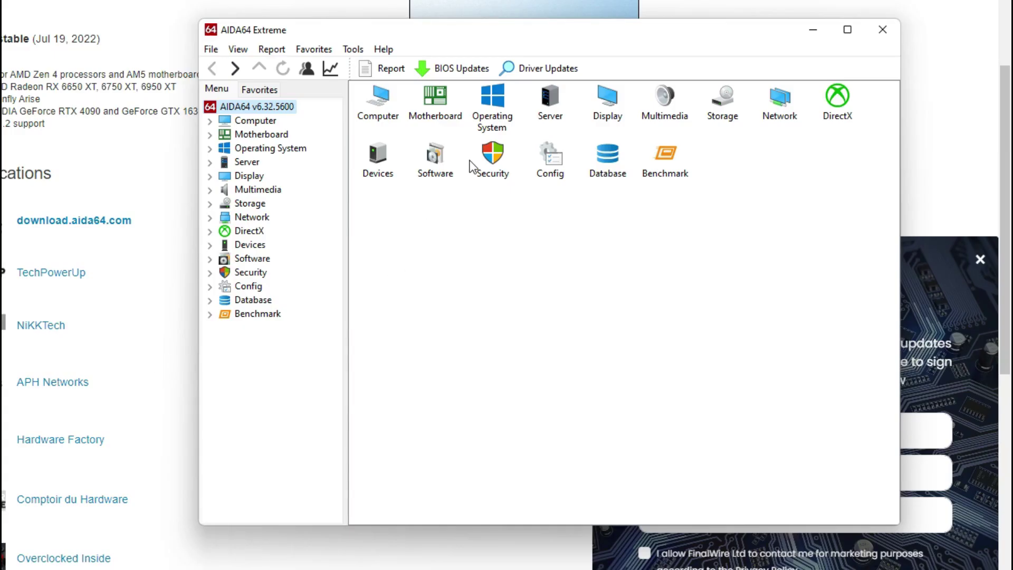
# - Open AIDA64 Preferences and select LCD > LCD Items to show the AX206 480 x 320 layout
pyautogui.click(210, 50)
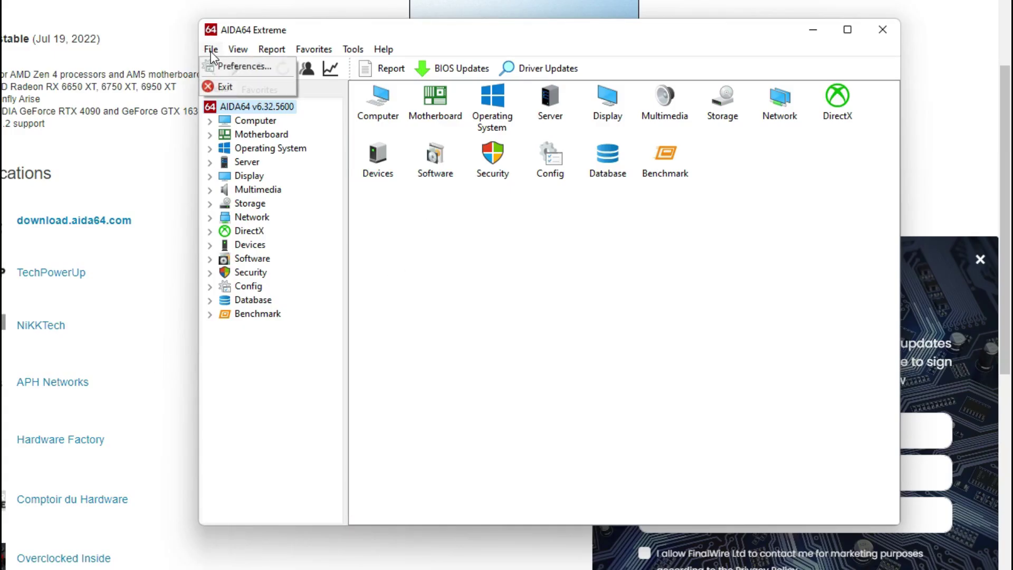
pyautogui.click(258, 67)
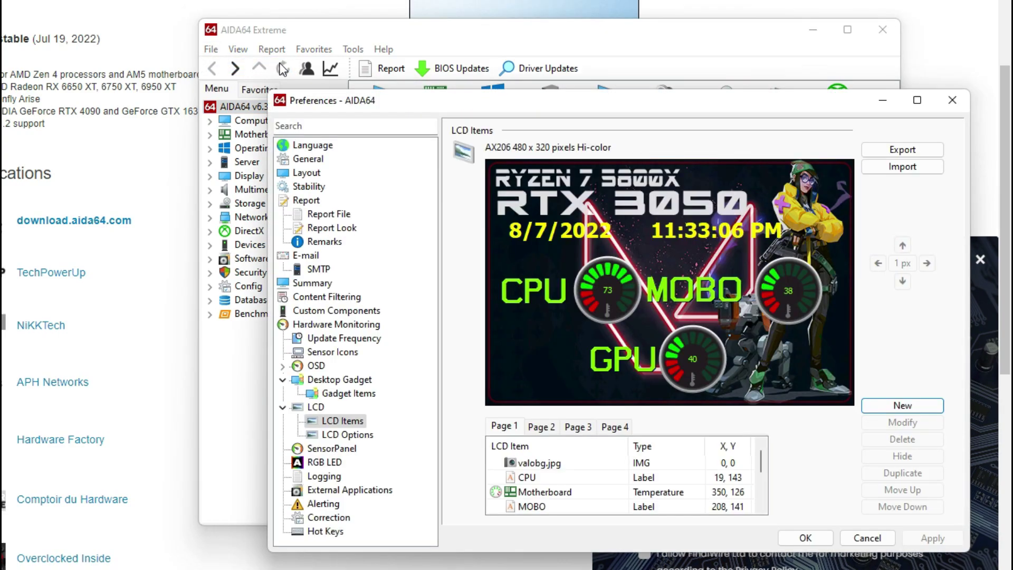
pyautogui.click(314, 408)
pyautogui.click(342, 421)
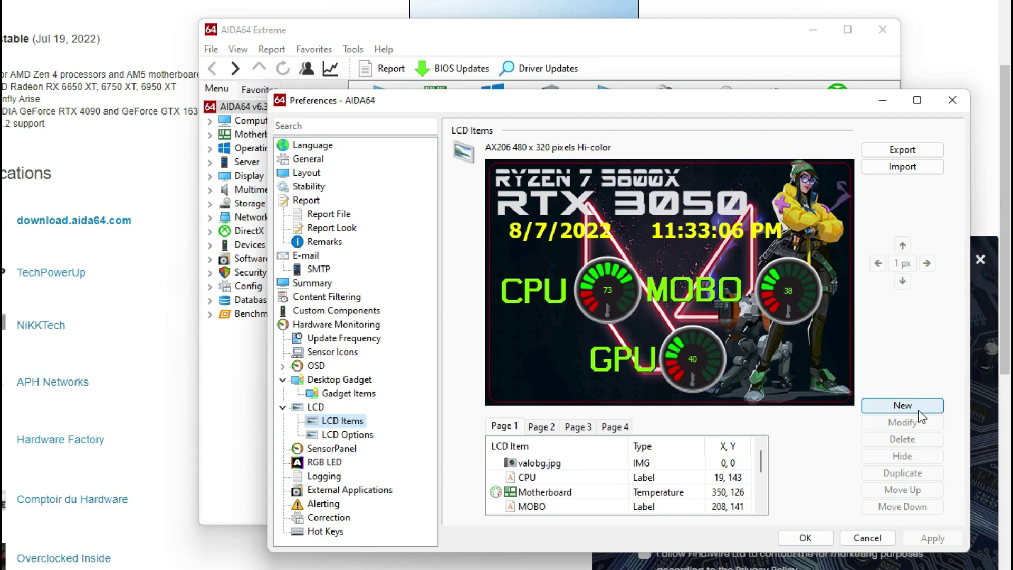
pyautogui.press('Return')
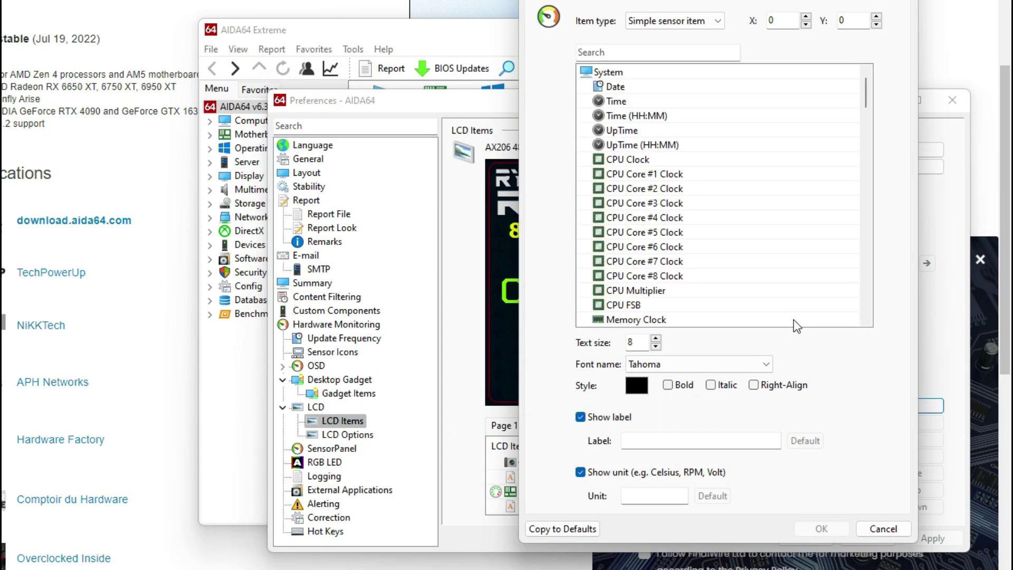
pyautogui.click(718, 29)
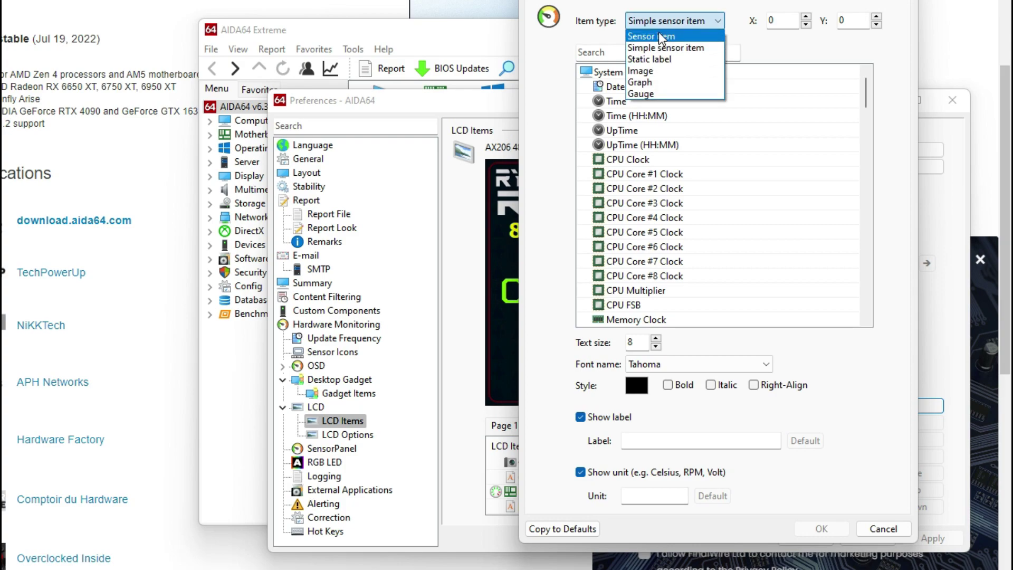
pyautogui.click(658, 32)
pyautogui.click(720, 22)
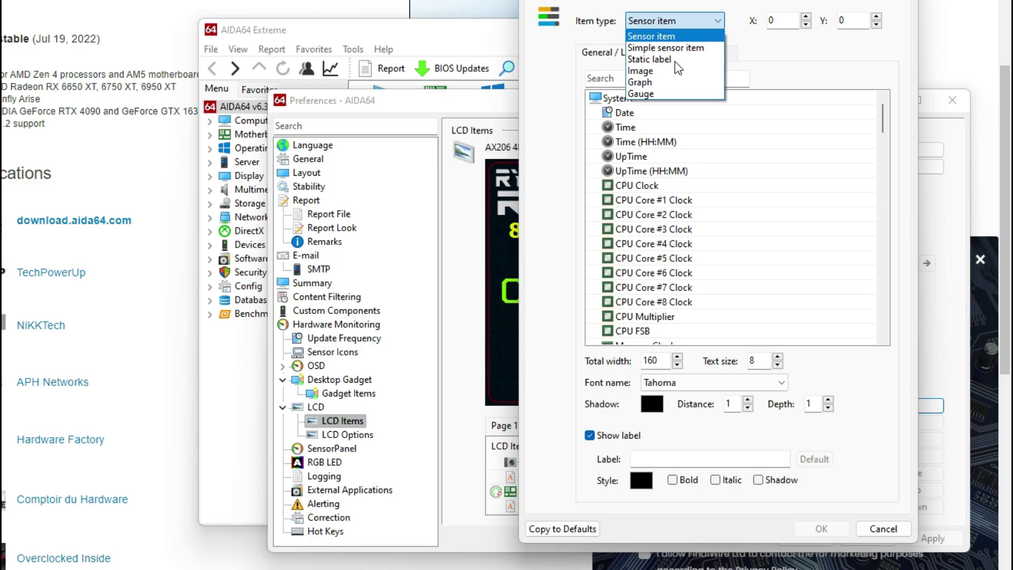
pyautogui.click(701, 56)
pyautogui.click(705, 26)
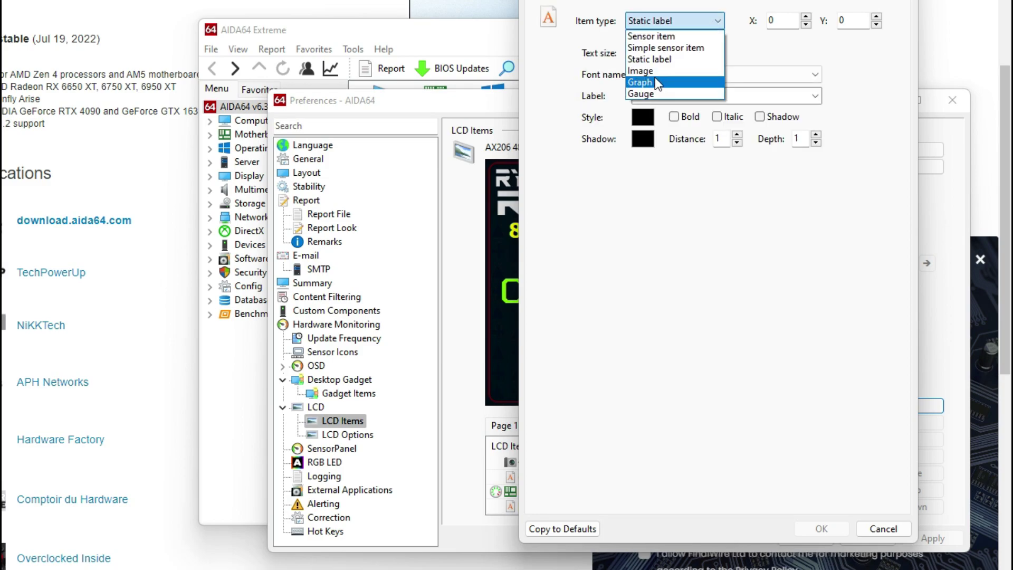
pyautogui.click(653, 74)
pyautogui.click(699, 26)
pyautogui.click(651, 80)
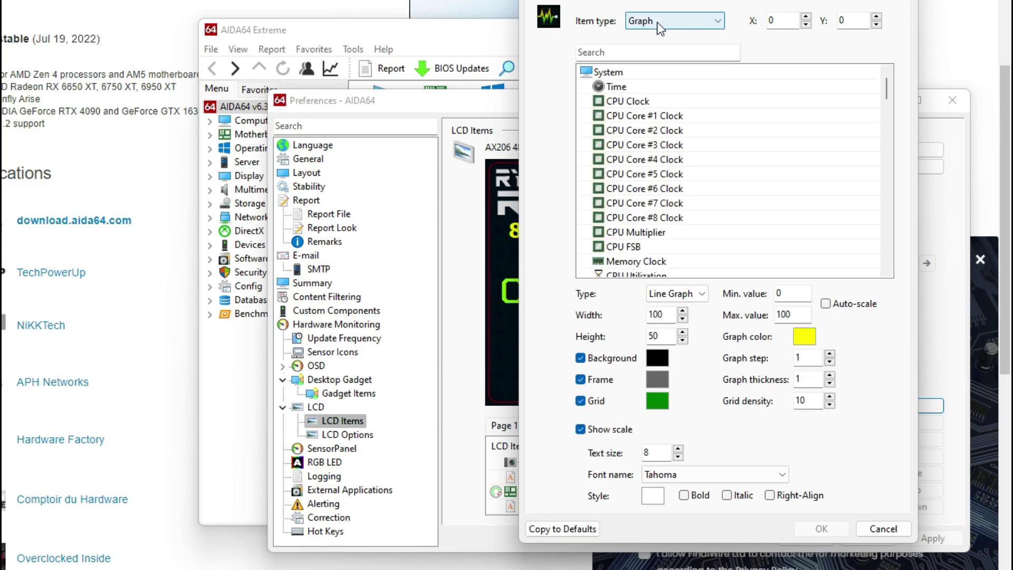
pyautogui.click(715, 25)
pyautogui.click(654, 92)
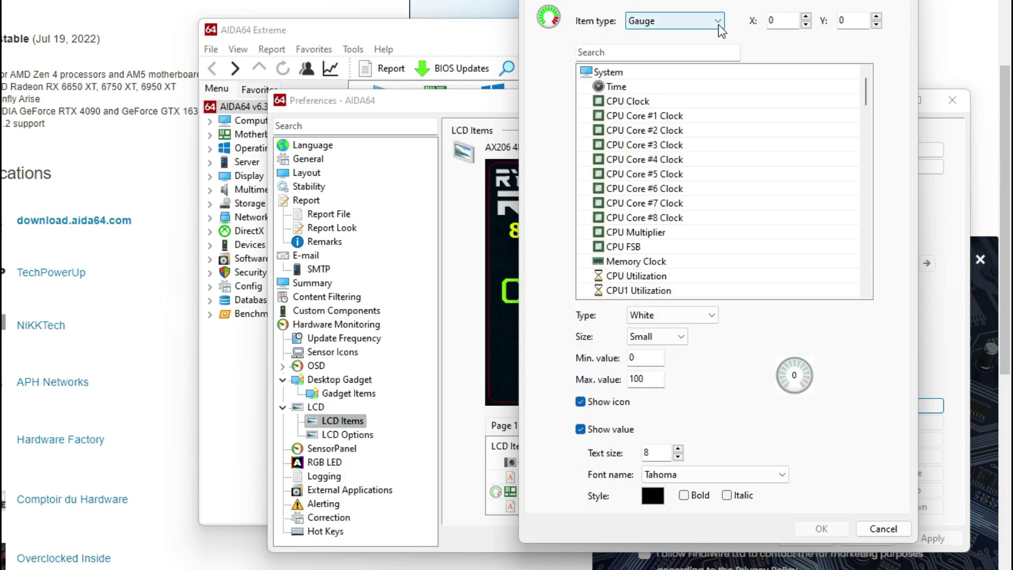
pyautogui.click(881, 530)
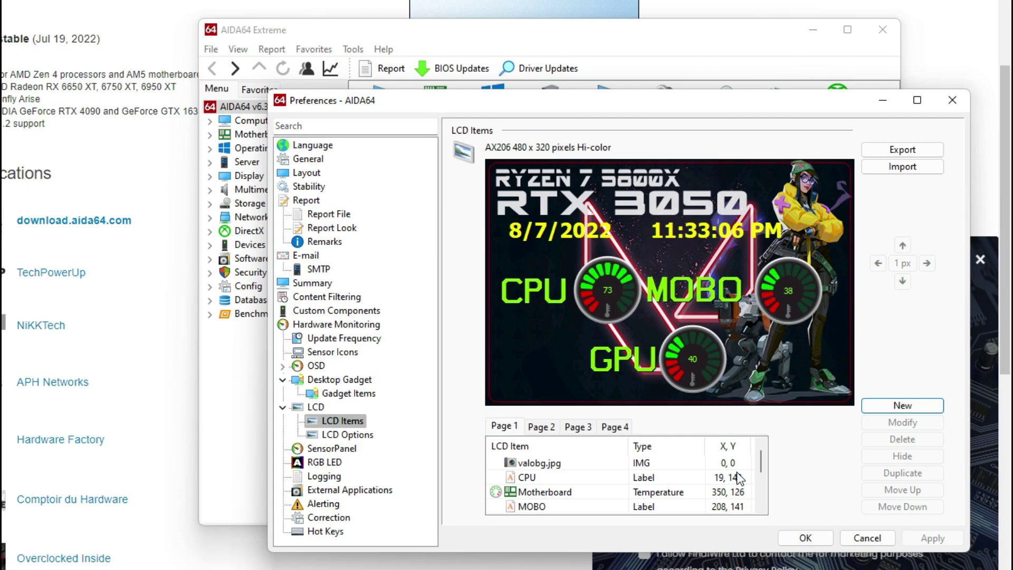
# - Scroll the LCD item list, check LCD Options, and return to the LCD Items page
pyautogui.scroll(-3, 738, 477)
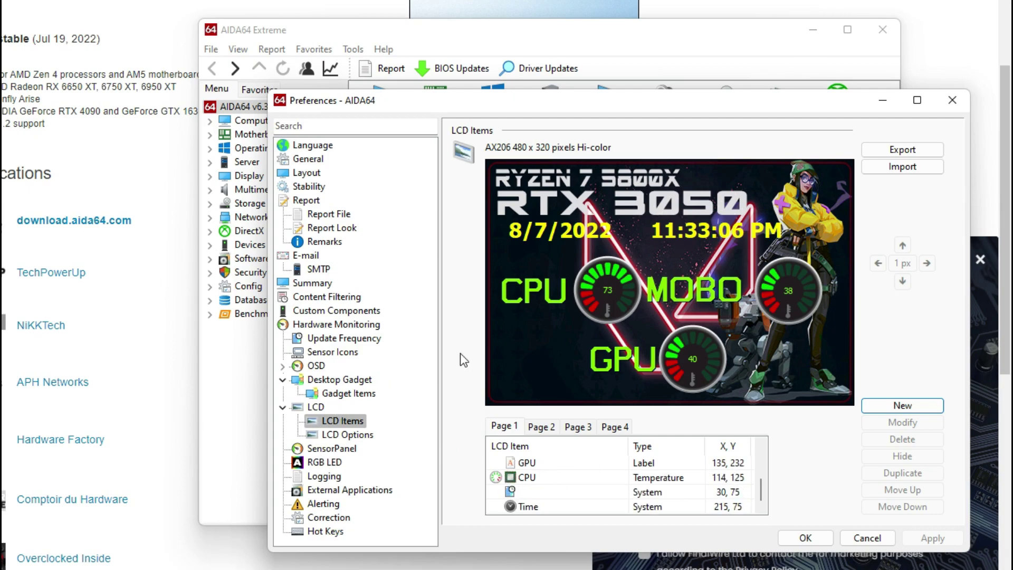
pyautogui.click(346, 436)
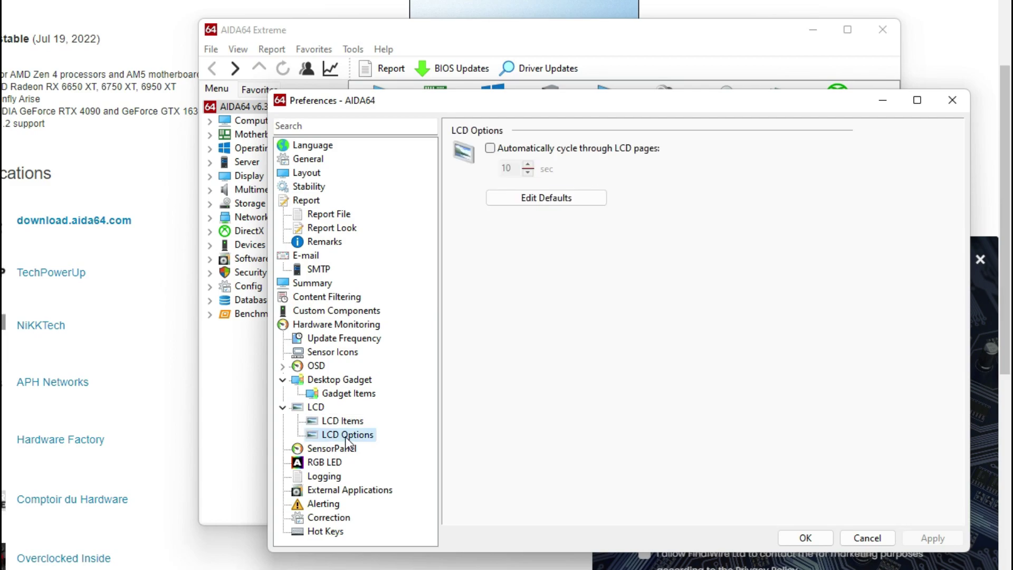
pyautogui.click(342, 422)
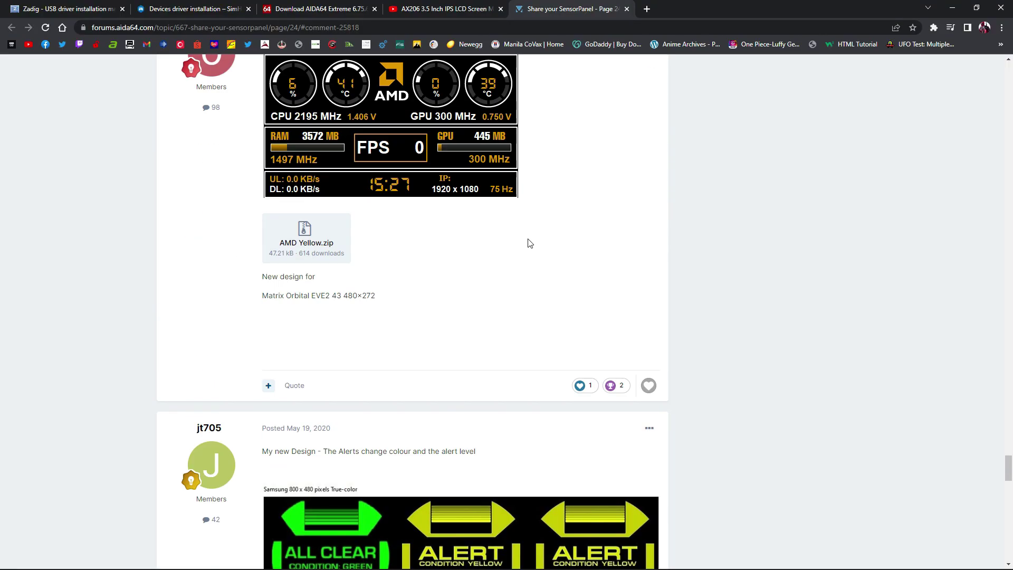
# - Scroll down page 24 of the Share your SensorPanel thread and go to page 25
pyautogui.scroll(-20, 530, 243)
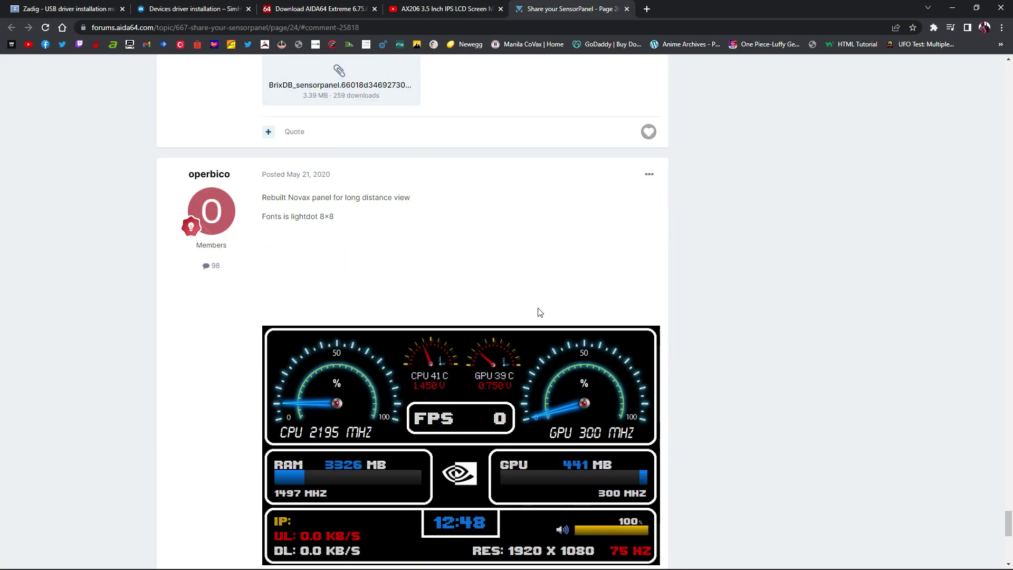
pyautogui.scroll(-8, 537, 310)
pyautogui.scroll(3, 517, 304)
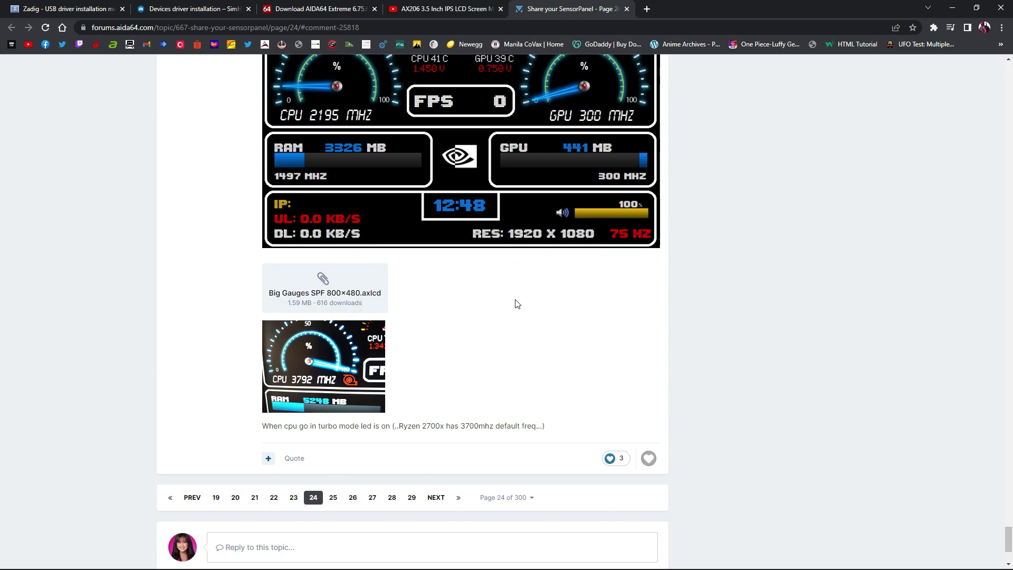
pyautogui.scroll(6, 517, 304)
pyautogui.scroll(-8, 507, 311)
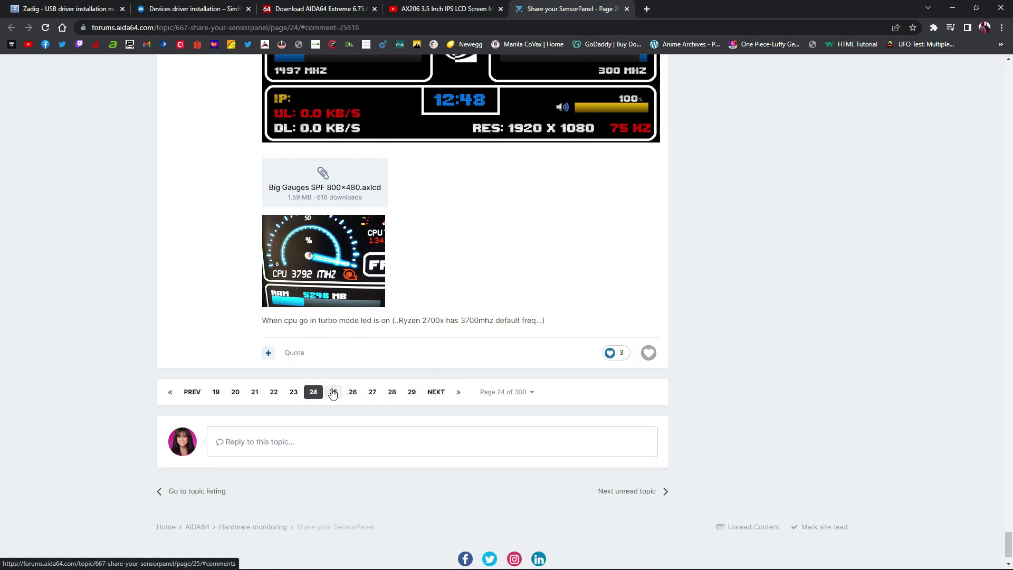
pyautogui.click(333, 392)
# - Browse page 25's shared panels, such as Ryzen_CPU_Usage_Gauge.7z and hip63-WhiteFanGauges.7z
pyautogui.scroll(-3, 470, 379)
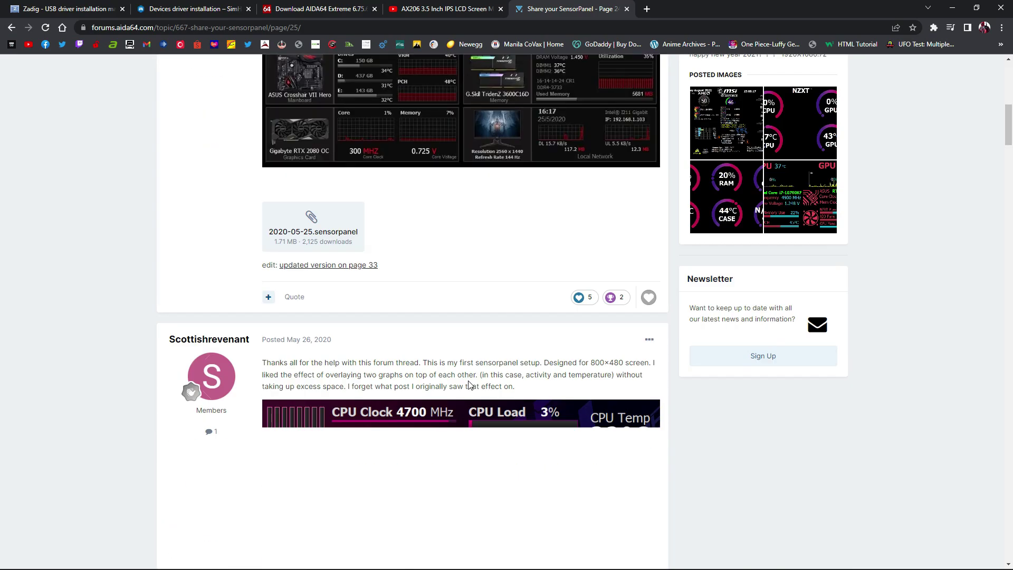
pyautogui.scroll(-1, 470, 385)
pyautogui.scroll(4, 478, 384)
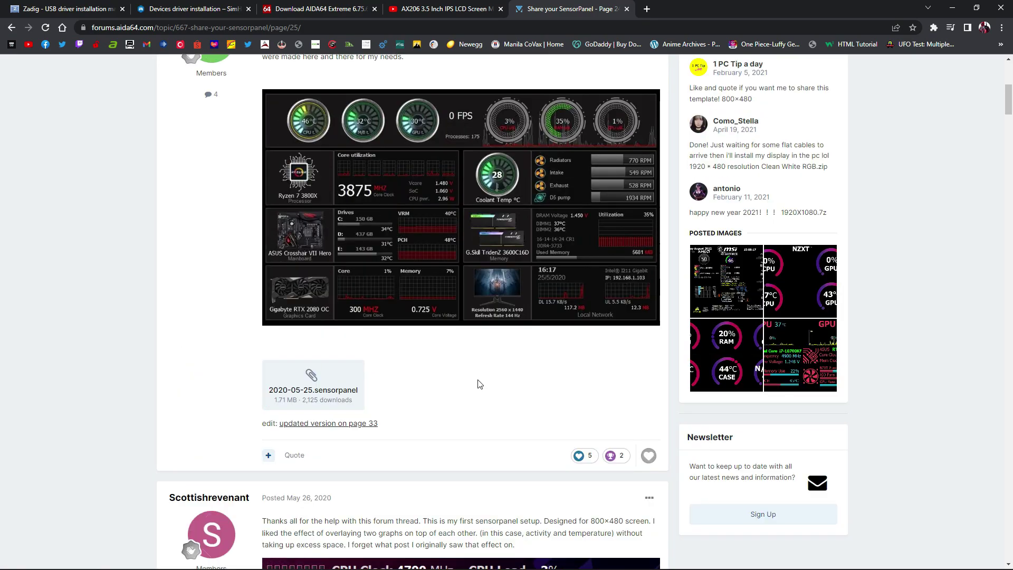
pyautogui.scroll(-20, 465, 396)
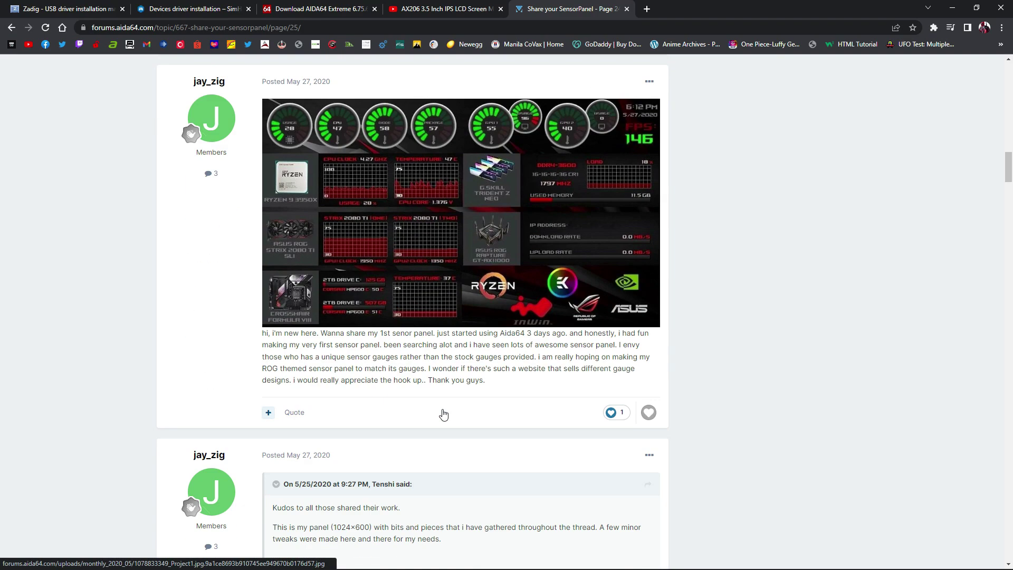
pyautogui.scroll(-20, 453, 420)
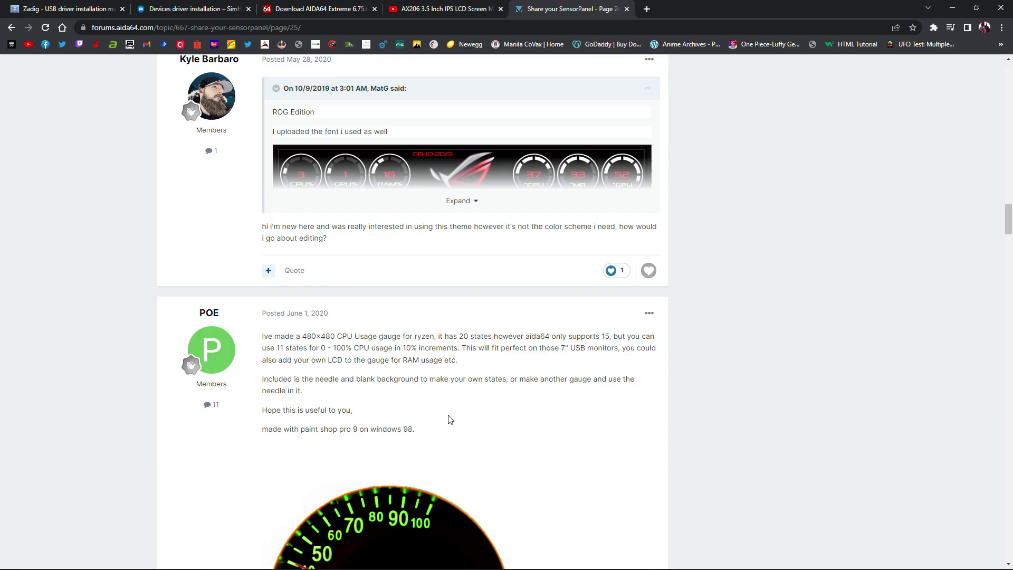
pyautogui.scroll(-4, 448, 417)
pyautogui.scroll(3, 448, 417)
pyautogui.scroll(-7, 447, 416)
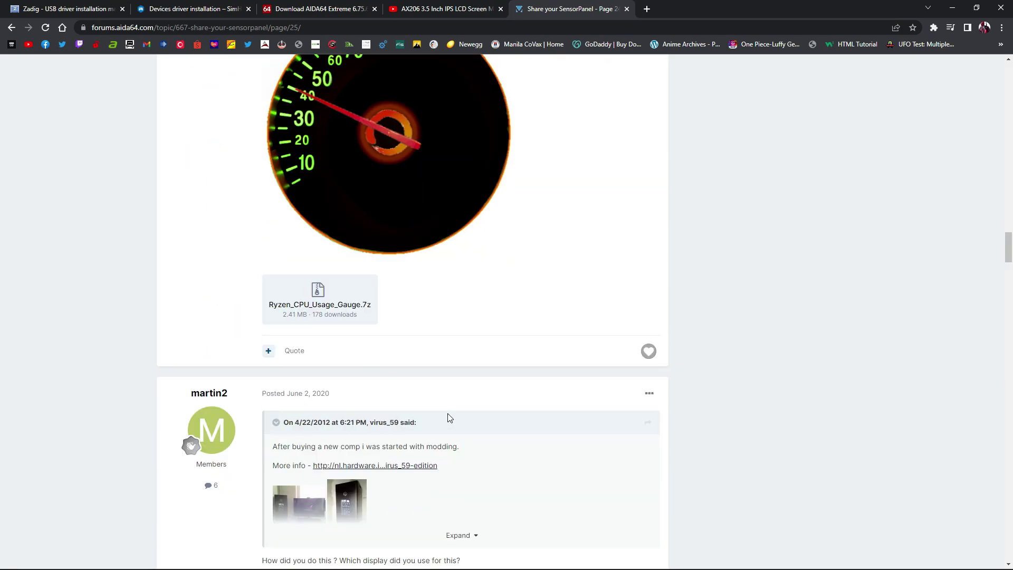
pyautogui.scroll(-4, 665, 259)
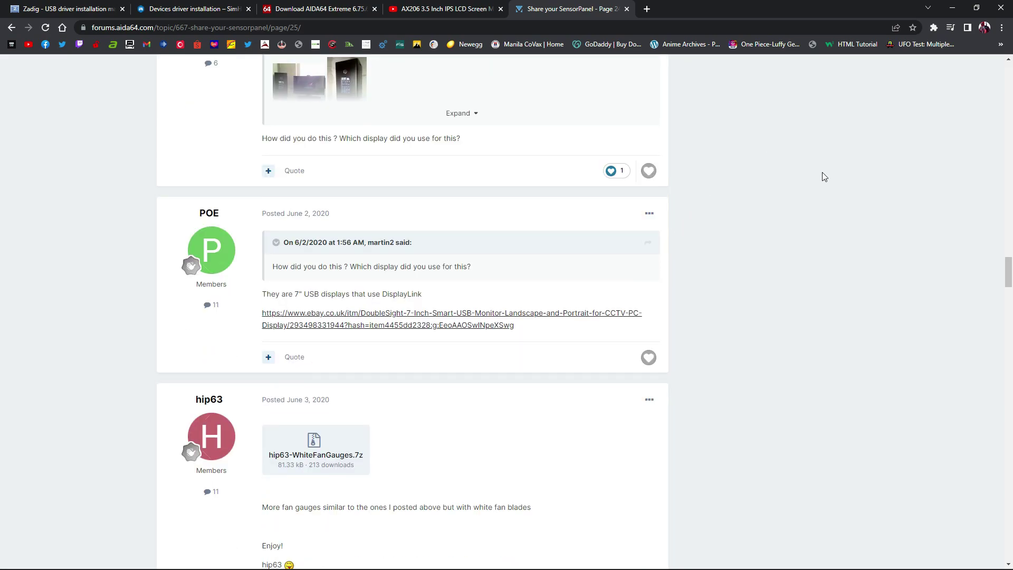
pyautogui.scroll(3, 465, 422)
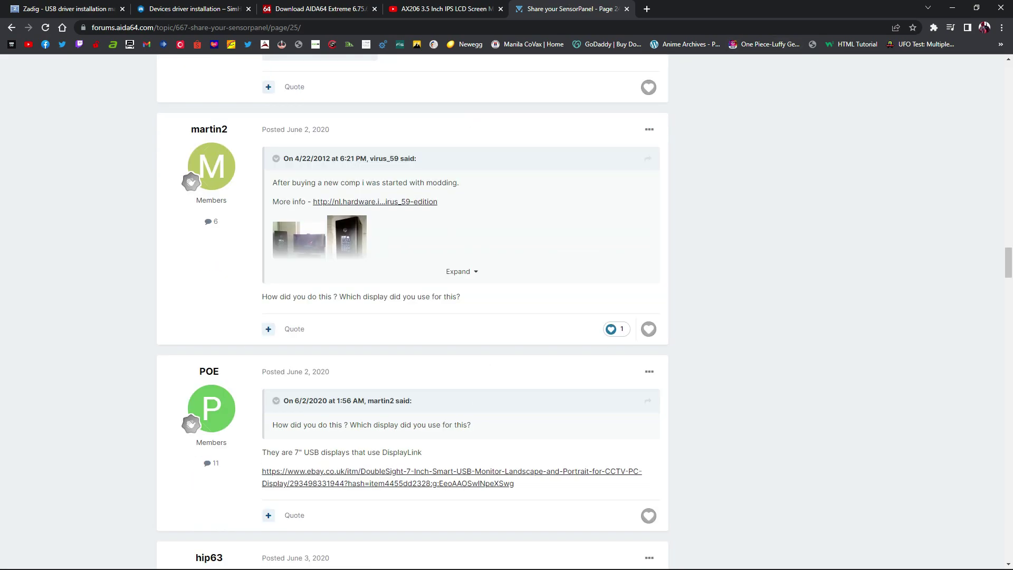